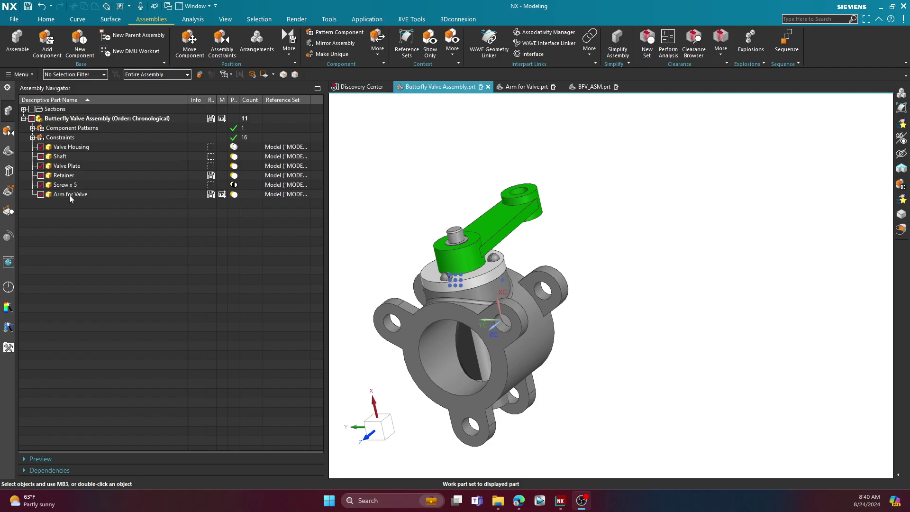
Open the Arm for Valve component of the butterfly valve assembly in its own window
key("ctrl")
key("ctrl")
key("ctrl")
right_click(75, 196)
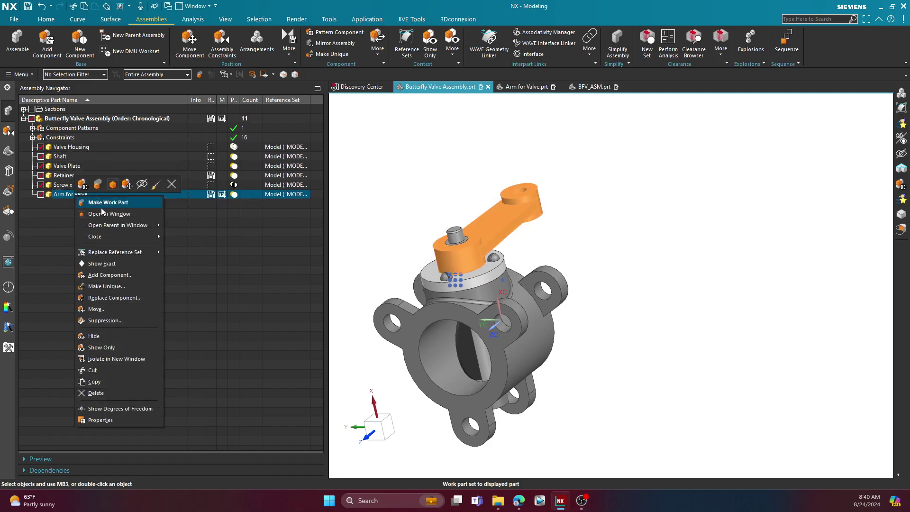
left_click(110, 216)
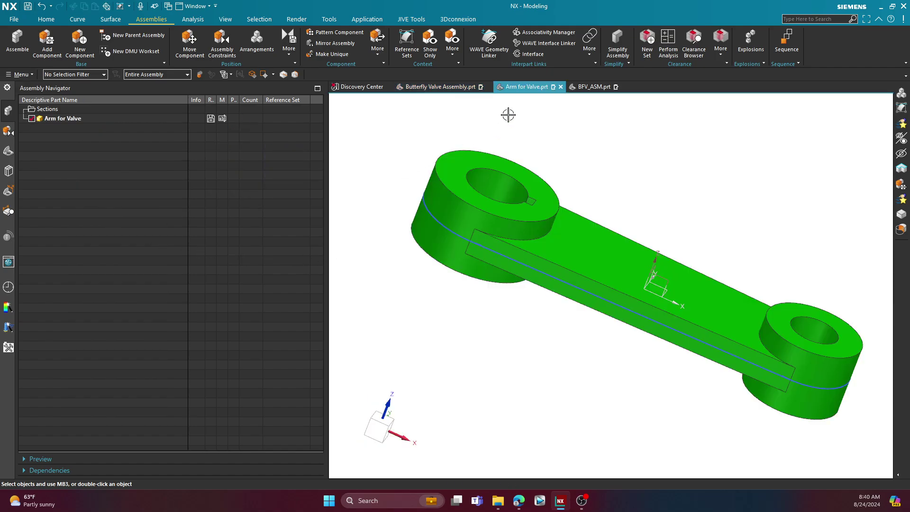
Review the Model reference set among the Arm for Valve part's existing reference sets
key("ctrl")
key("ctrl")
left_click(407, 45)
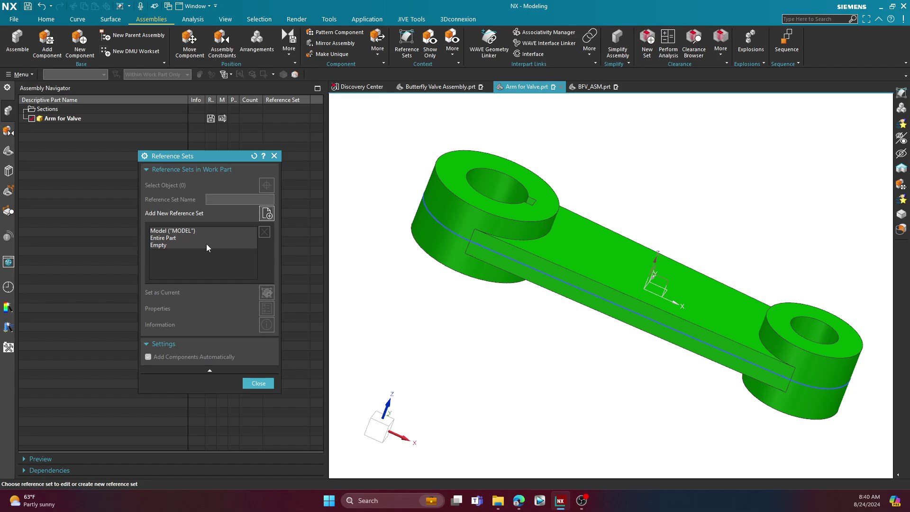
left_click(179, 232)
left_click(179, 231)
left_click(267, 385)
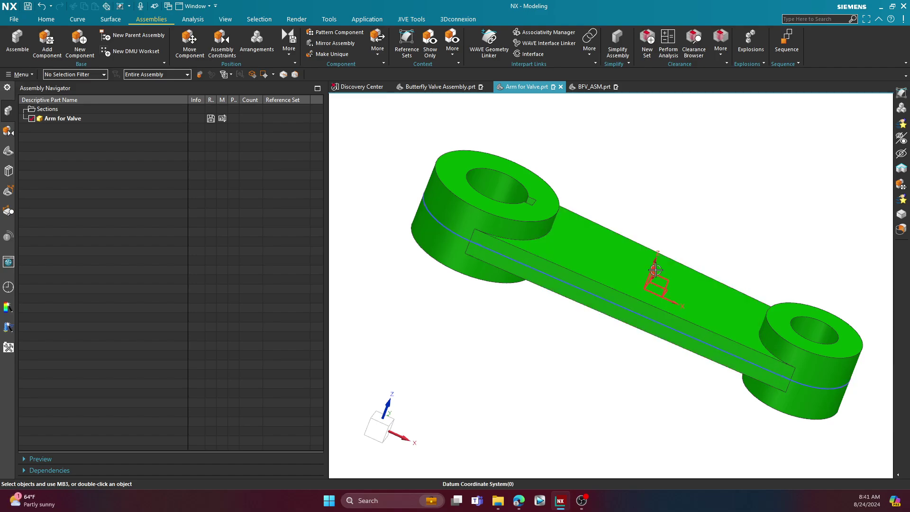
Return to the Butterfly Valve Assembly and examine which reference set the Arm for Valve component uses
left_click(438, 87)
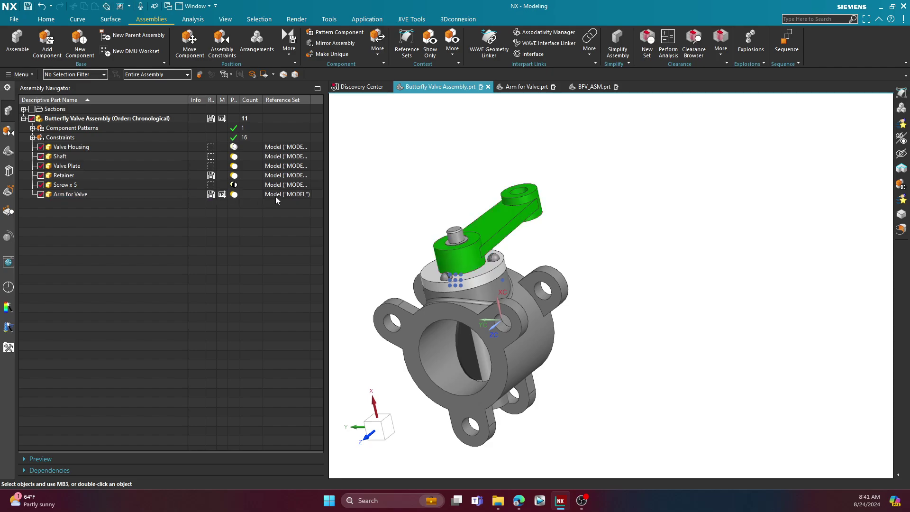
key("ctrl")
key("ctrl")
key("ctrl")
key("ctrl")
key("ctrl")
key("ctrl")
Switch back to the Arm for Valve part and review its Entire Part and Empty reference sets
left_click(526, 87)
left_click(256, 42)
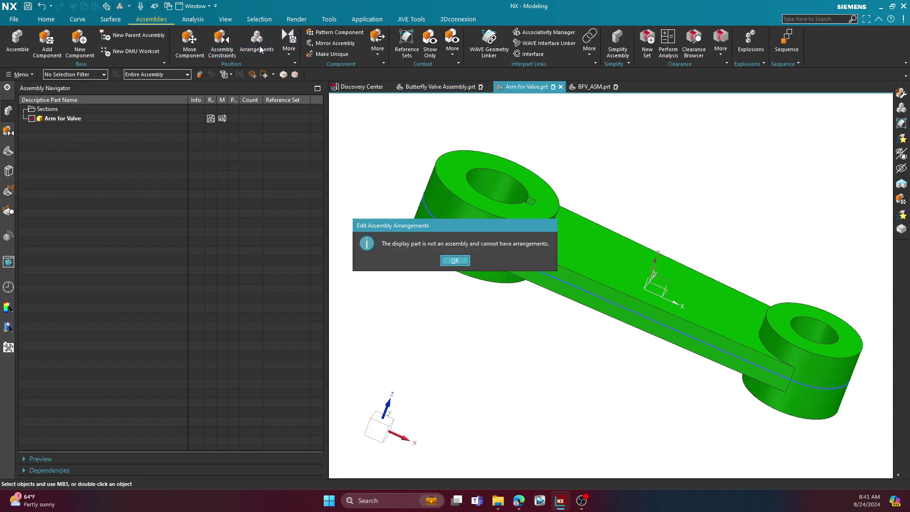
left_click(456, 263)
left_click(407, 43)
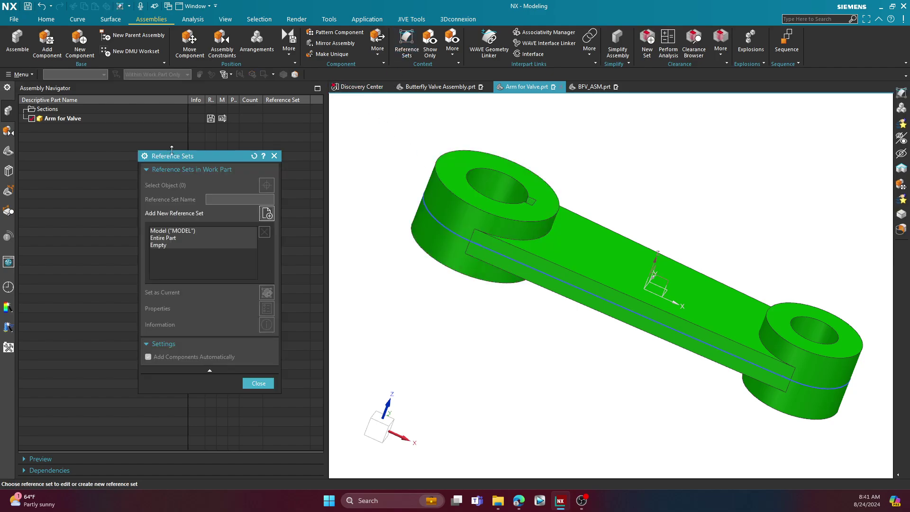
left_click(171, 240)
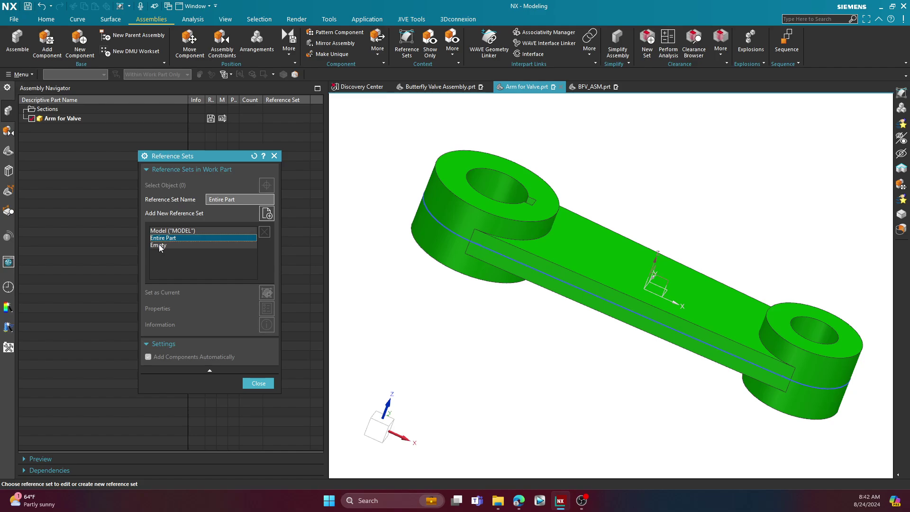
key("ctrl")
key("ctrl")
key("ctrl")
key("ctrl")
left_click(258, 383)
In the Butterfly Valve Assembly, replace the Arm for Valve component's reference set with Entire Part
left_click(436, 86)
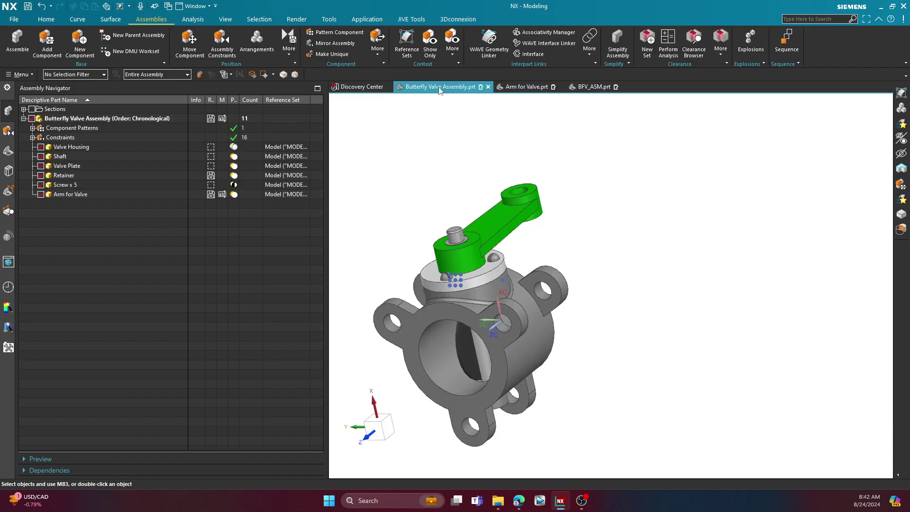
right_click(77, 195)
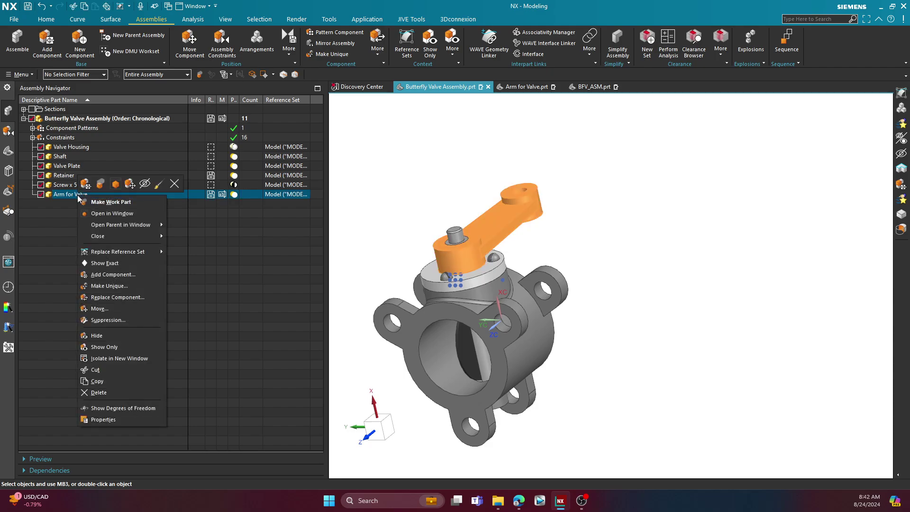
mouse_move(118, 253)
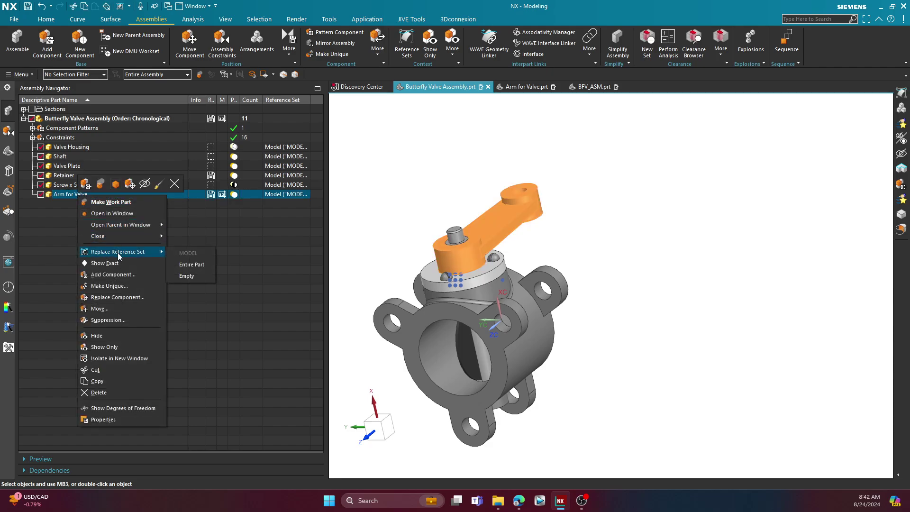
left_click(197, 269)
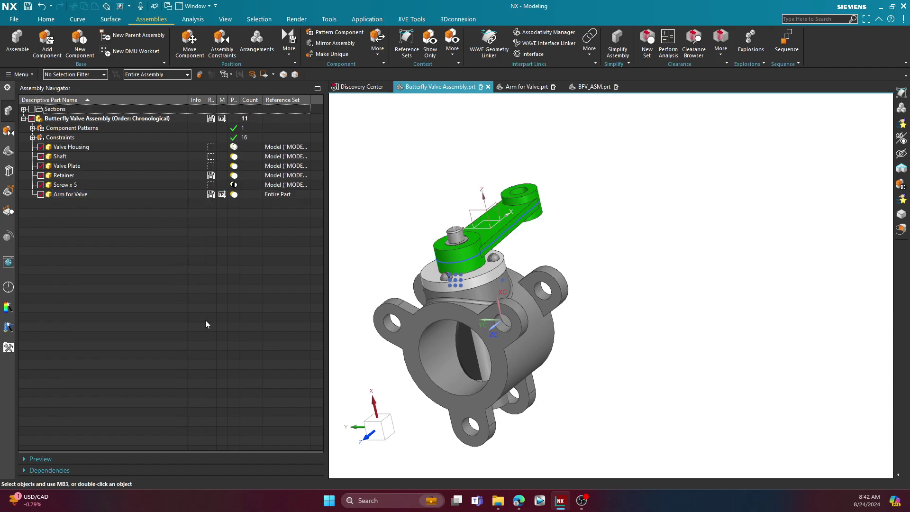
scroll(450, 237, "up", 5)
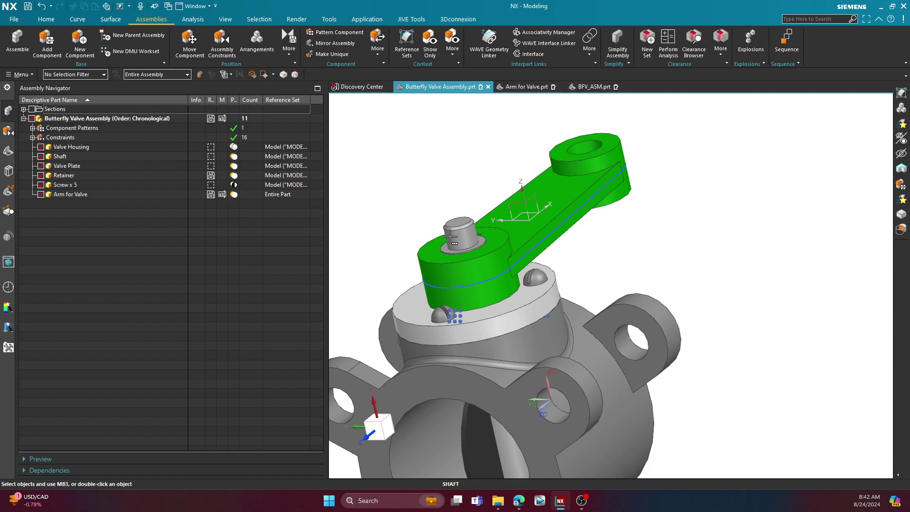
Replace the Arm for Valve component's reference set with Empty and try to show the component
right_click(75, 195)
mouse_move(119, 250)
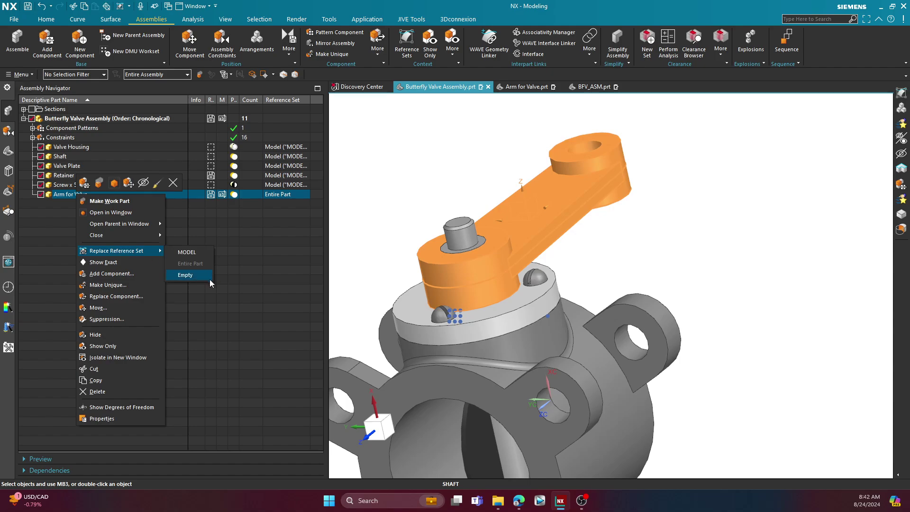
left_click(196, 274)
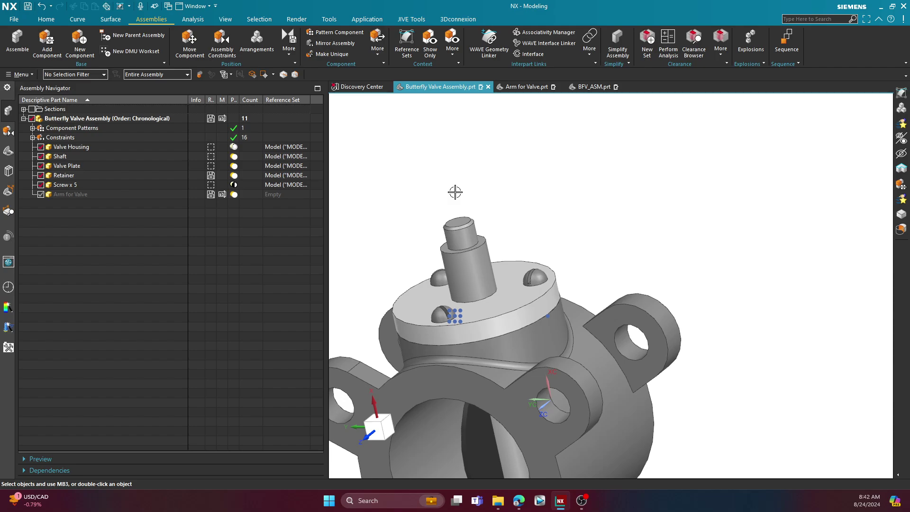
left_click(40, 195)
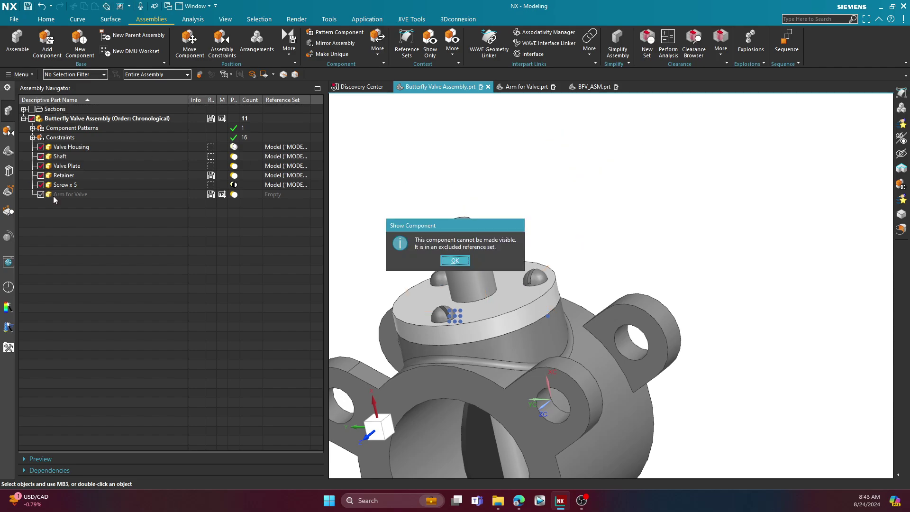
left_click(448, 261)
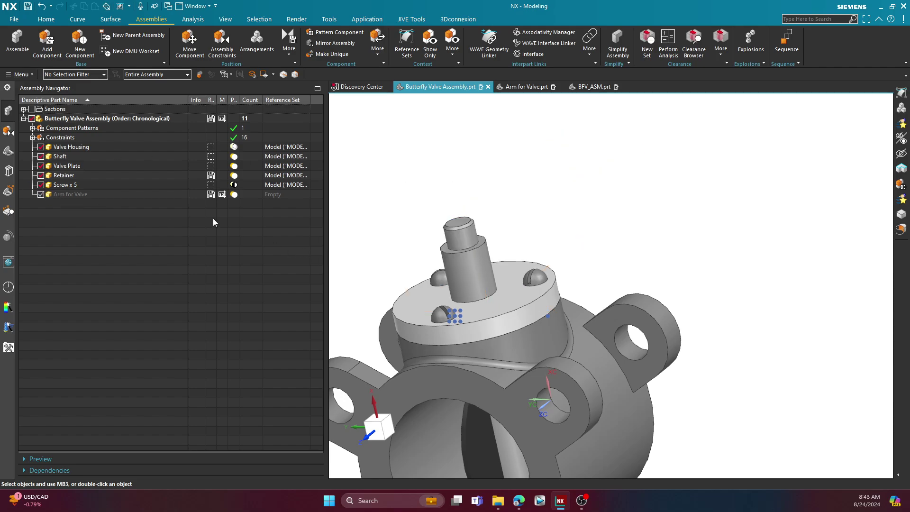
Switch the Arm for Valve component's reference set back to MODEL
right_click(93, 194)
mouse_move(142, 246)
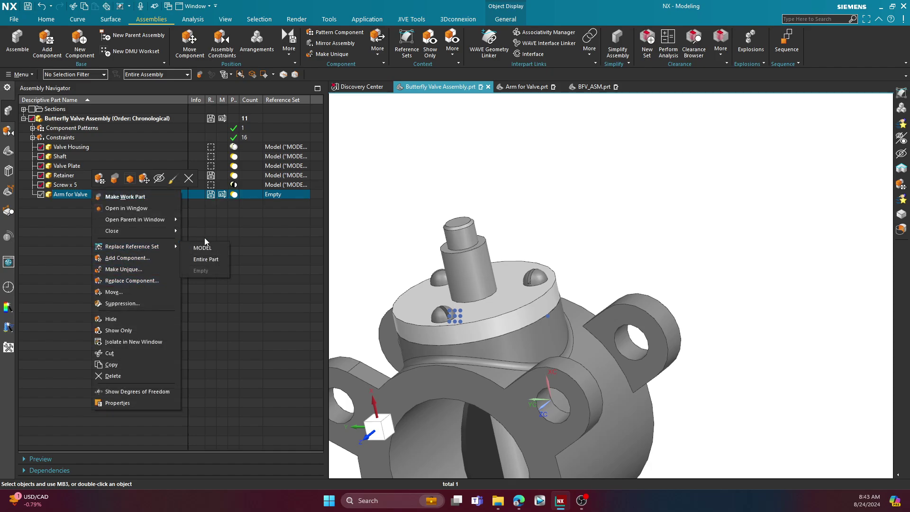
left_click(203, 248)
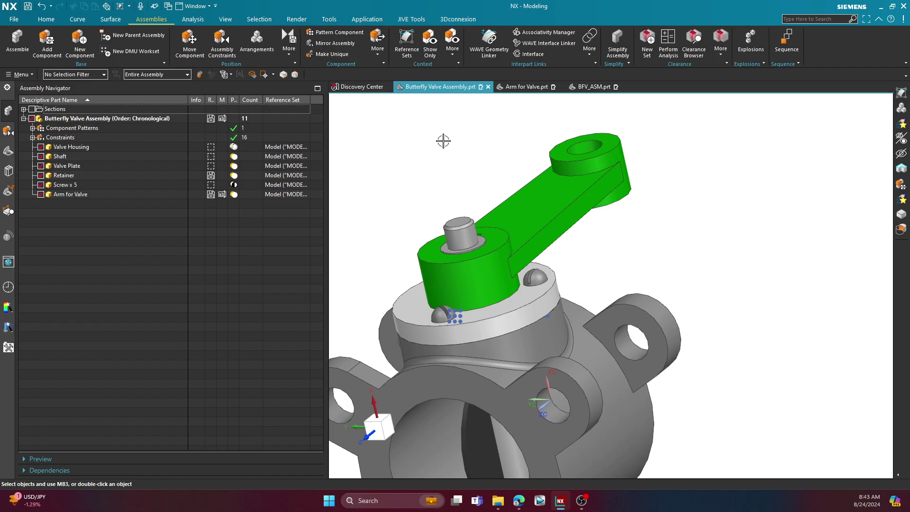
In the Arm for Valve part, add a new reference set named SKETCH
left_click(523, 87)
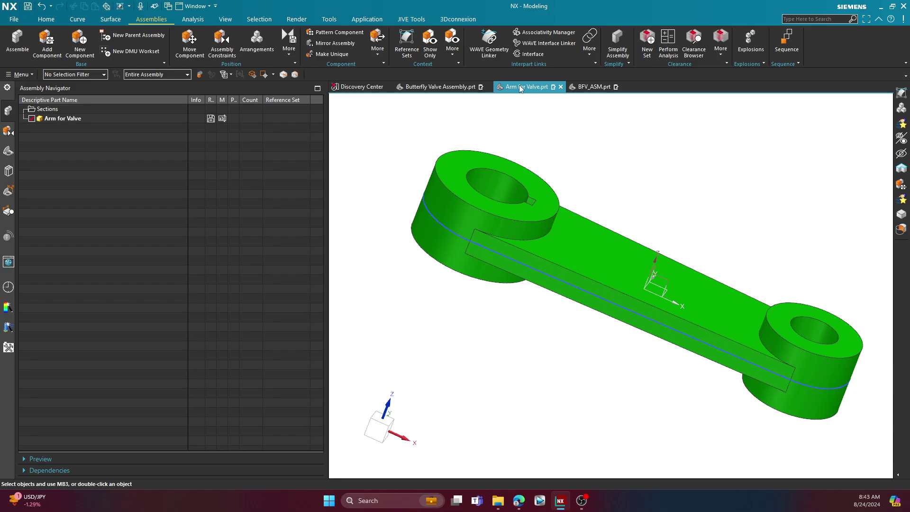
left_click(408, 50)
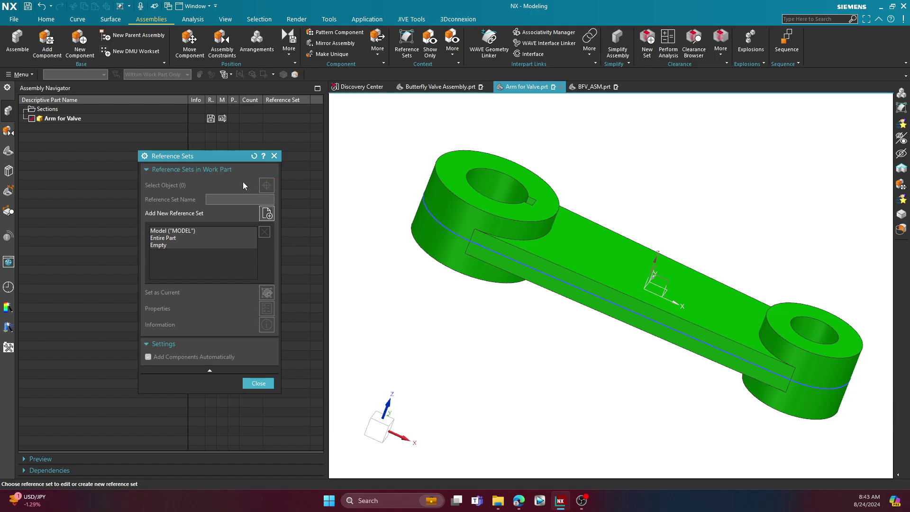
left_click(268, 214)
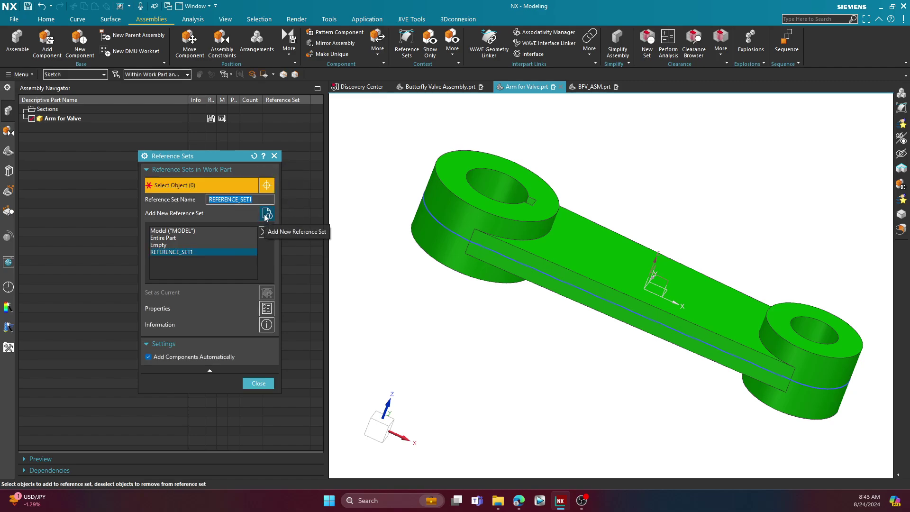
key("BackSpace")
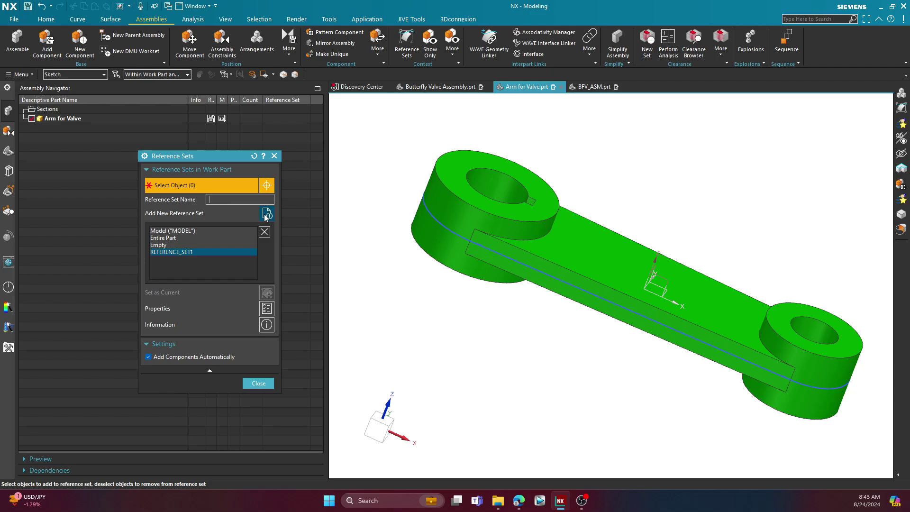
type("SKETCH")
key("Return")
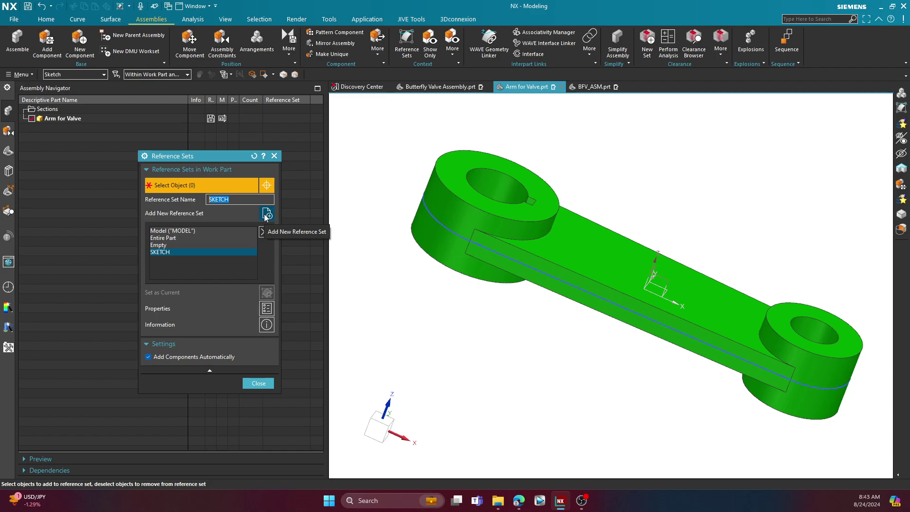
With the selection filter set to Sketch, add the arm's profile sketch to the SKETCH reference set
left_click(237, 198)
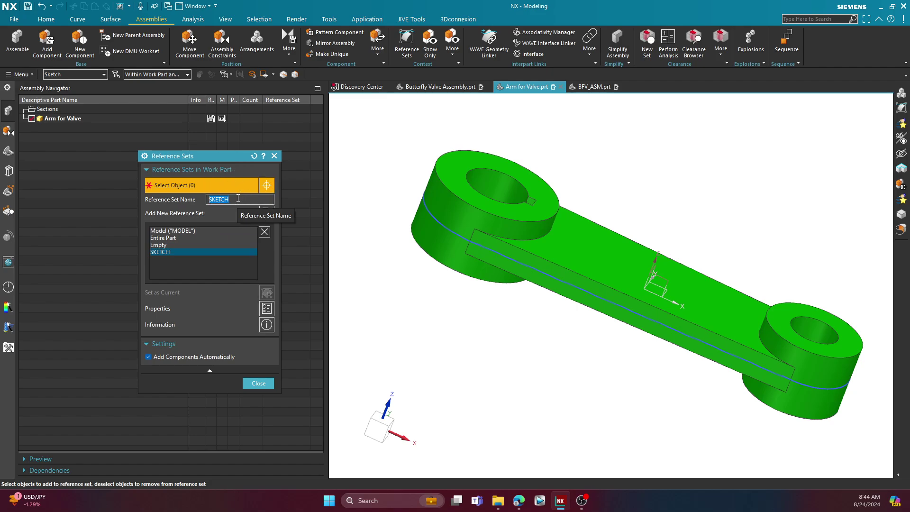
left_click(79, 73)
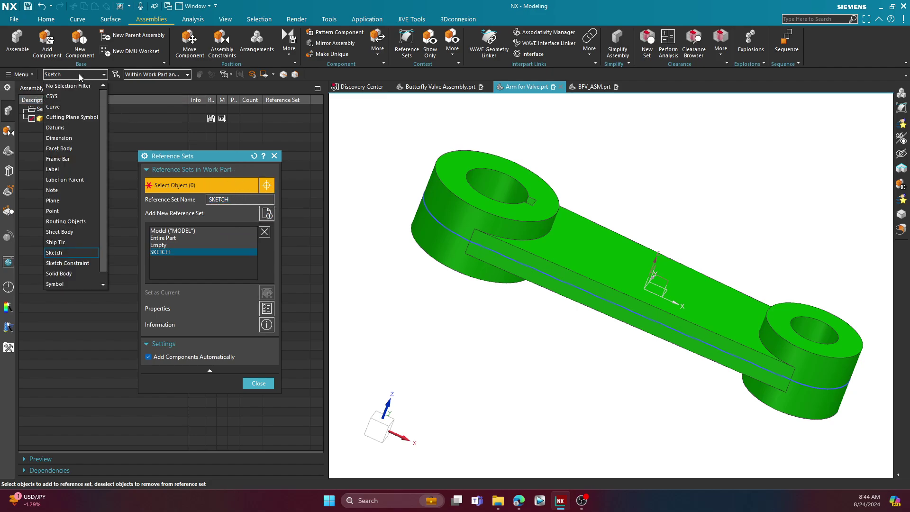
left_click(65, 256)
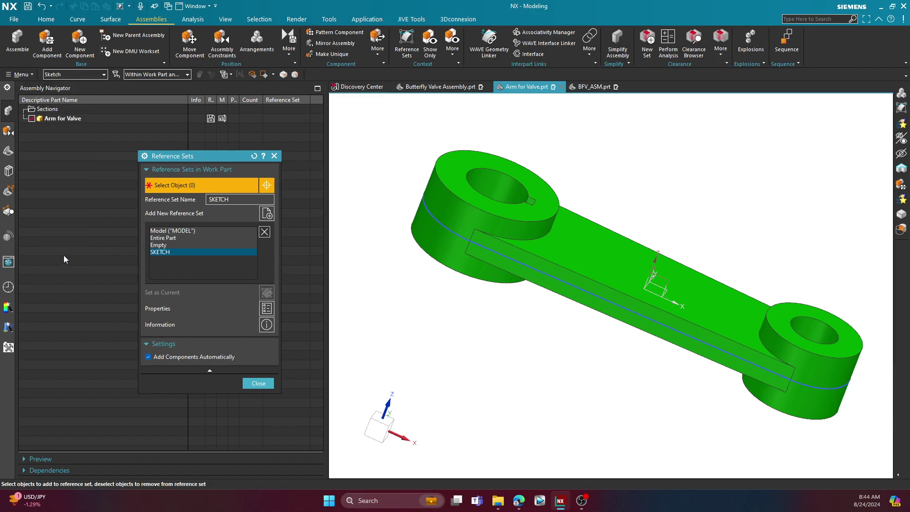
left_click(432, 218)
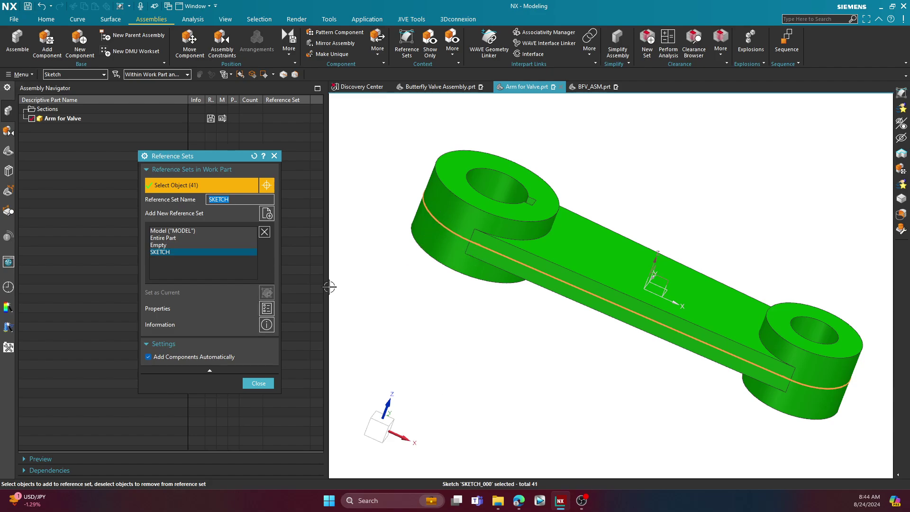
left_click(259, 383)
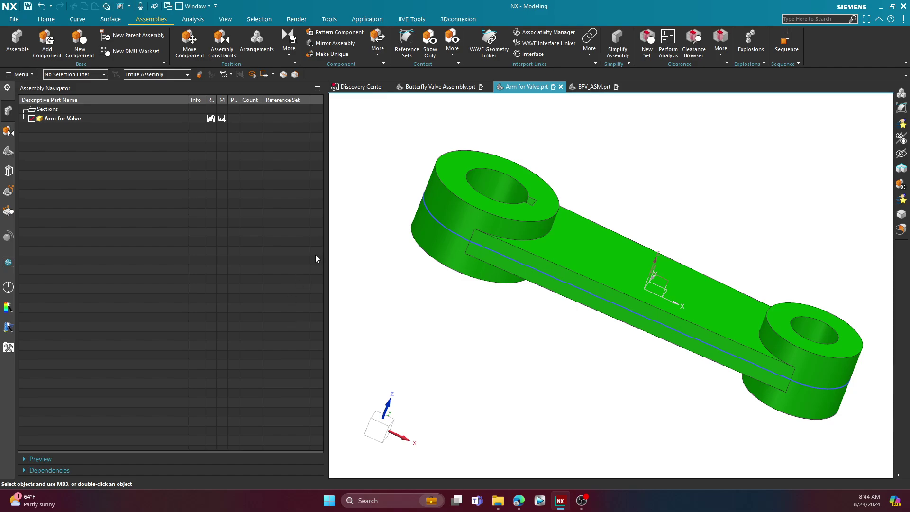
In the Butterfly Valve Assembly, replace the Arm for Valve component's reference set with SKETCH
left_click(432, 90)
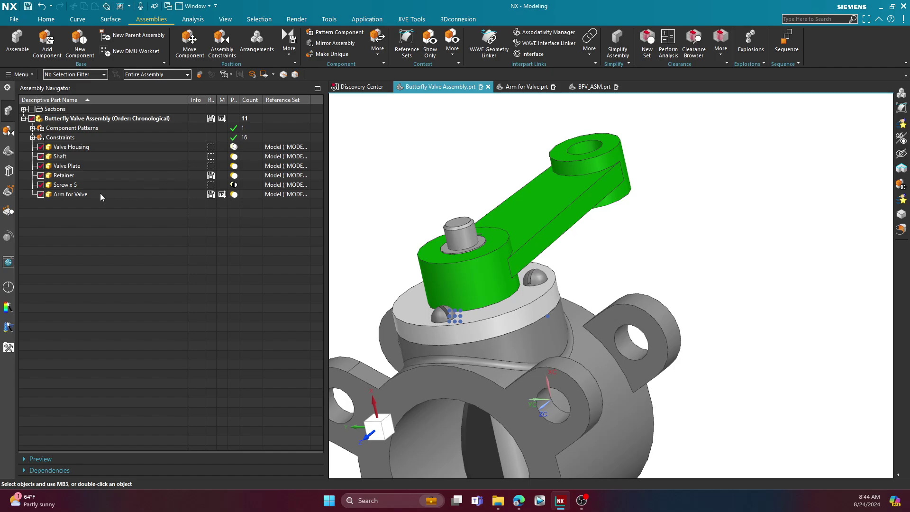
left_click(71, 193)
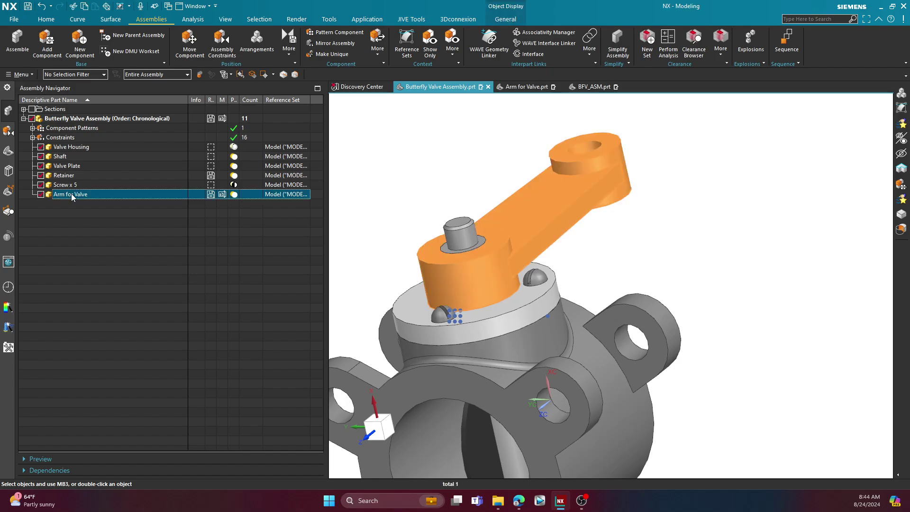
right_click(71, 193)
mouse_move(120, 254)
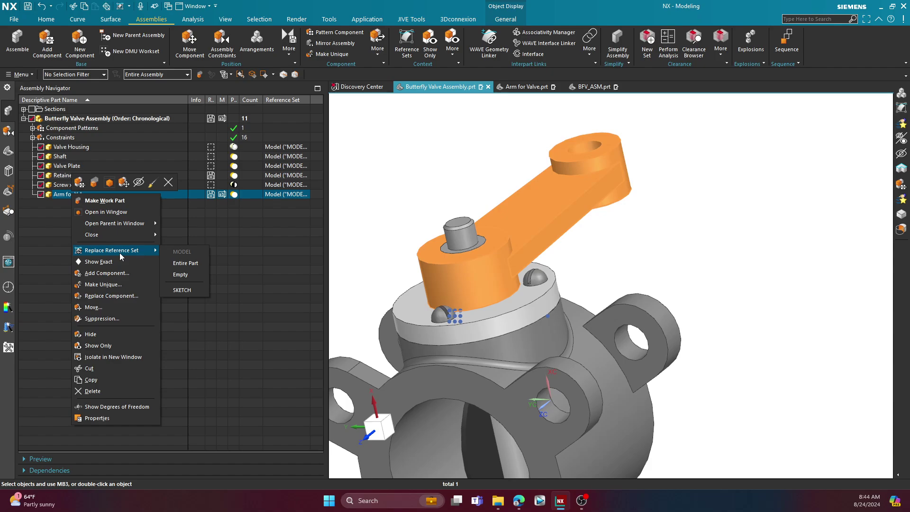
left_click(182, 290)
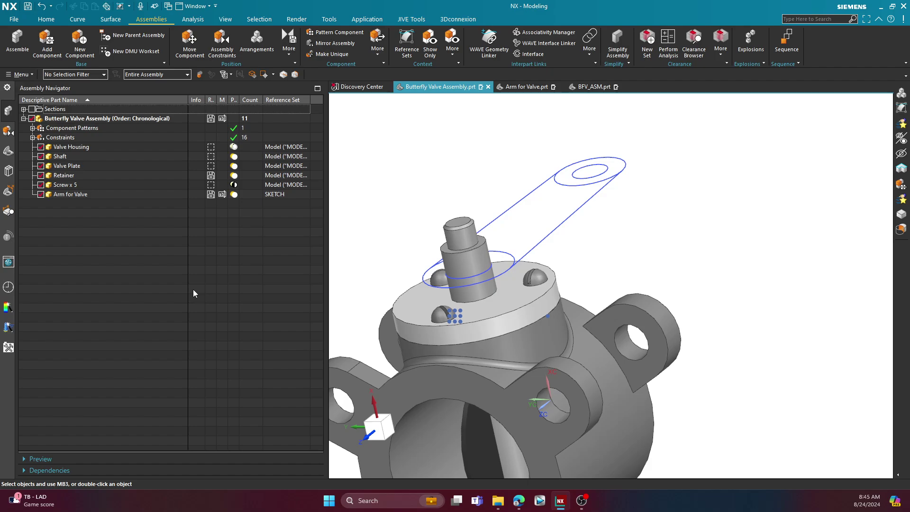
Replace the Arm for Valve component's reference set with MODEL in the Butterfly Valve Assembly
left_click(88, 193)
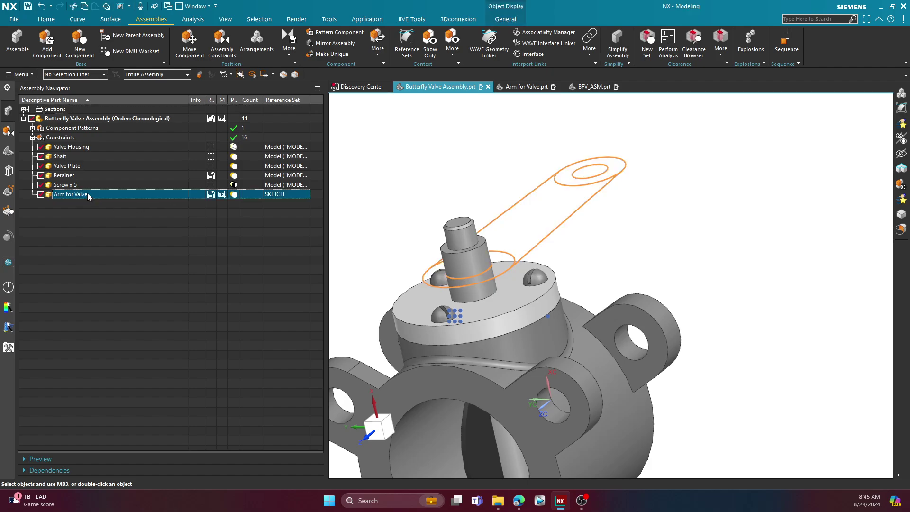
right_click(87, 192)
mouse_move(154, 254)
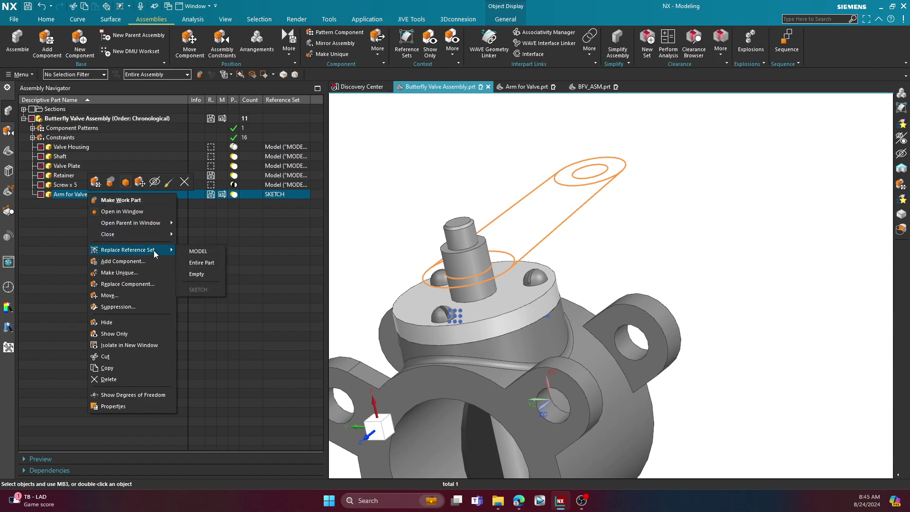
left_click(201, 252)
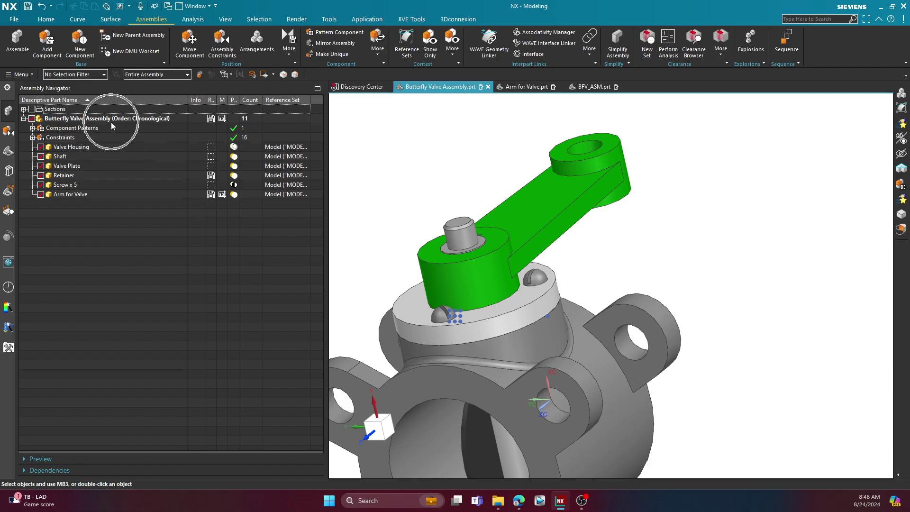
Create a new assembly arrangement named NO_ARM and make it the active arrangement
left_click(258, 49)
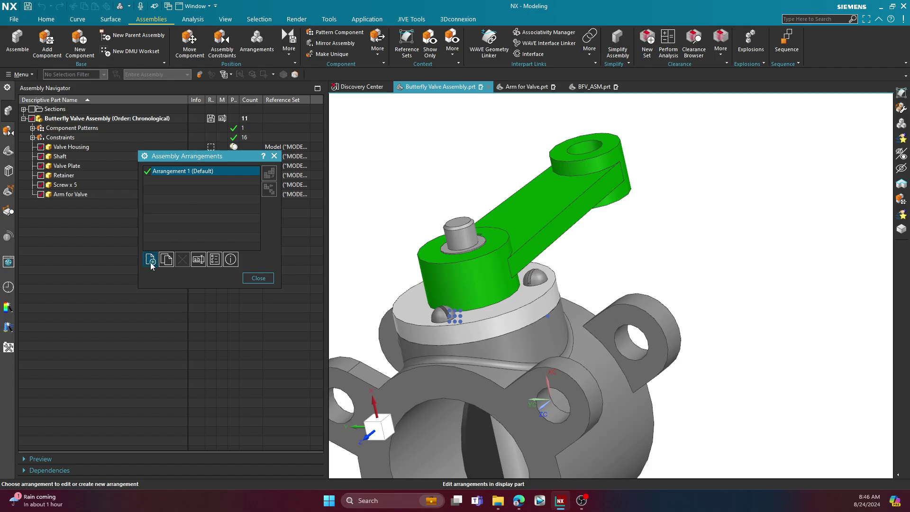
key("ctrl")
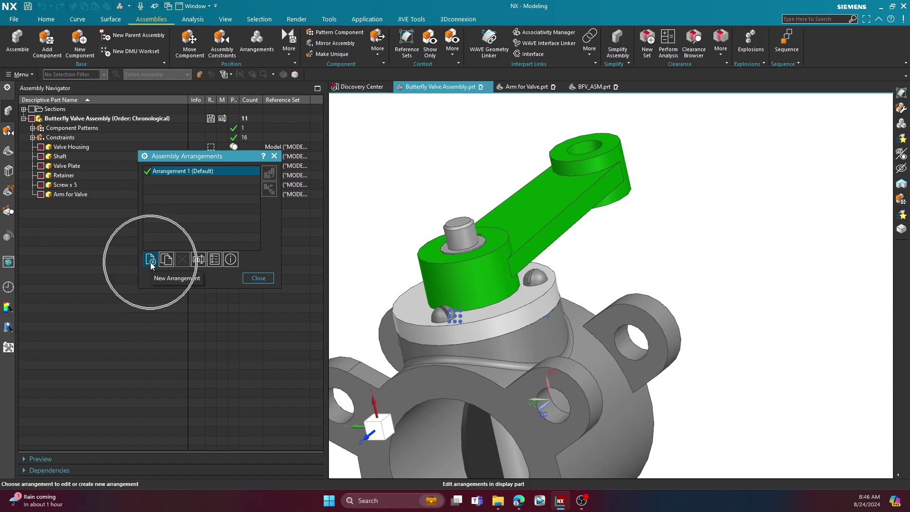
left_click(151, 260)
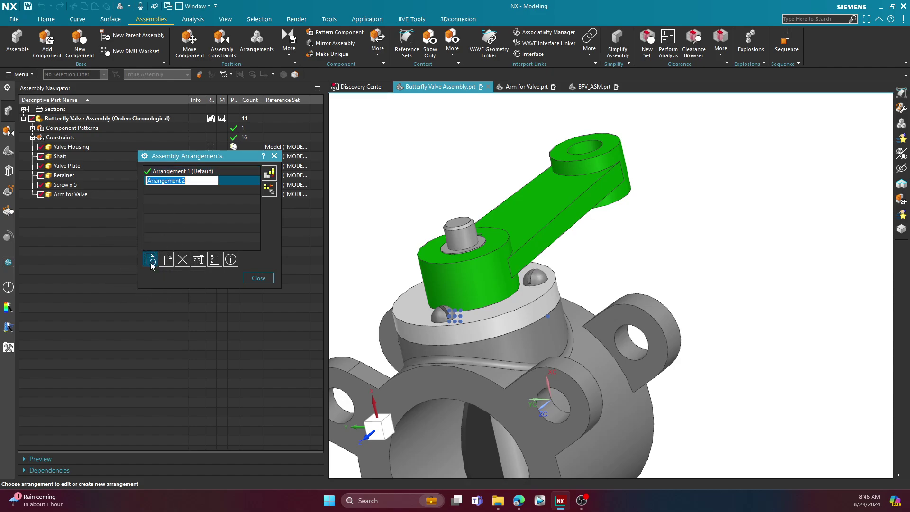
type("NO_ARM")
key("Return")
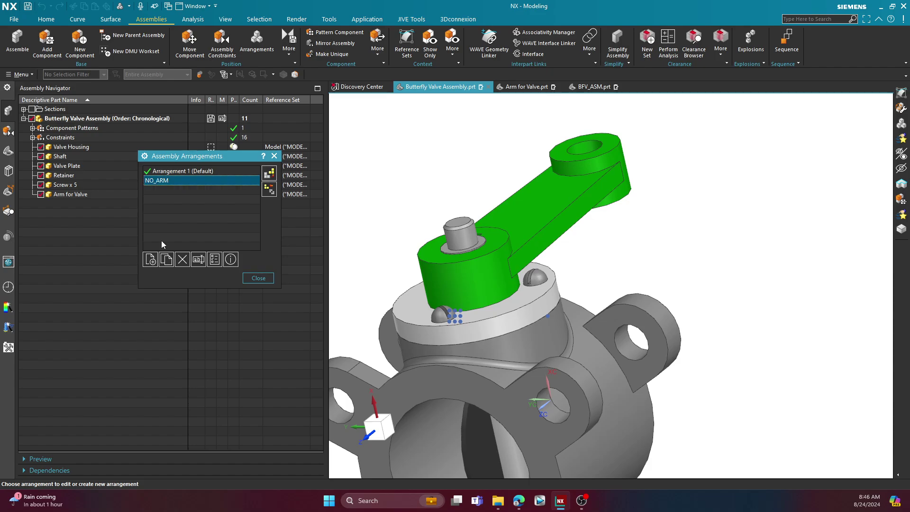
double_click(172, 180)
left_click(268, 279)
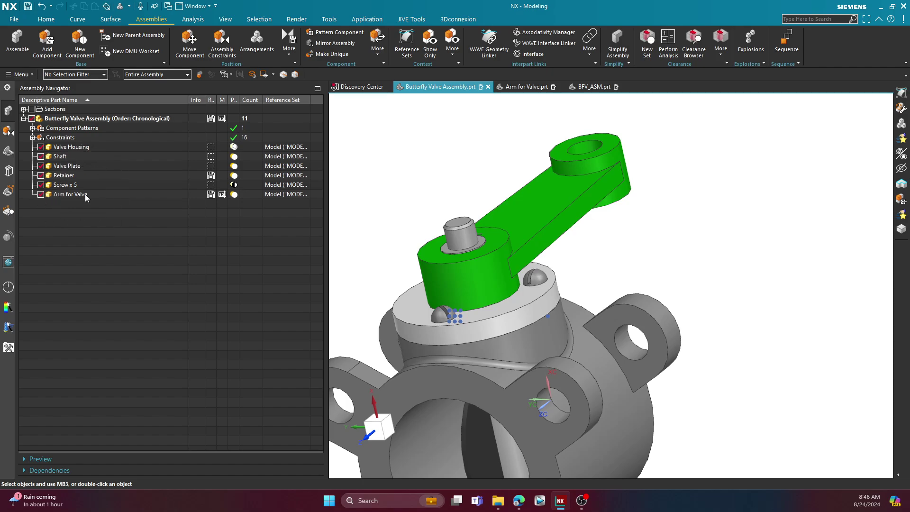
Set the Arm for Valve component's suppression state to Always Suppressed in the NO_ARM arrangement
key("ctrl")
key("ctrl")
key("ctrl")
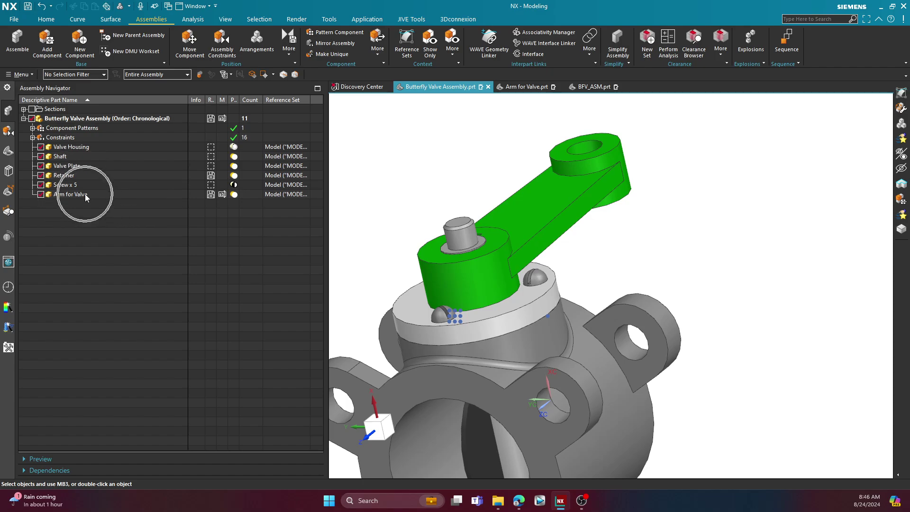
right_click(84, 195)
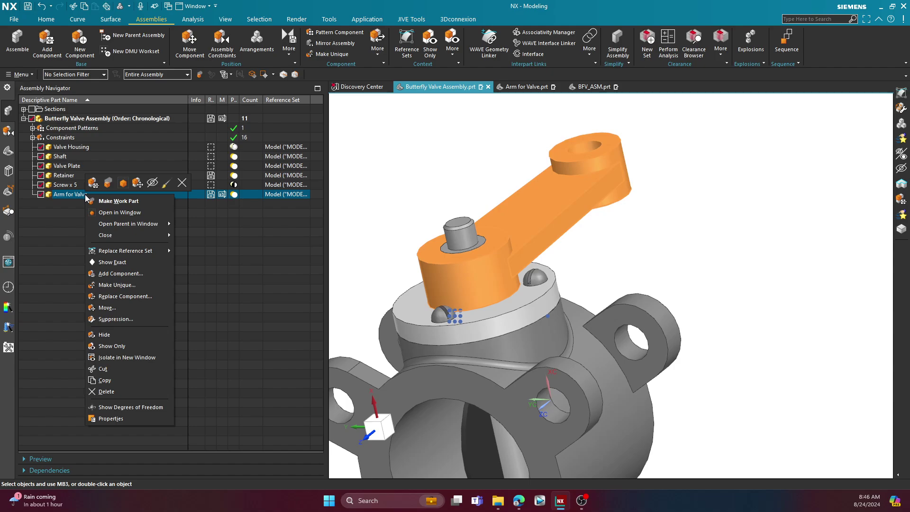
key("ctrl")
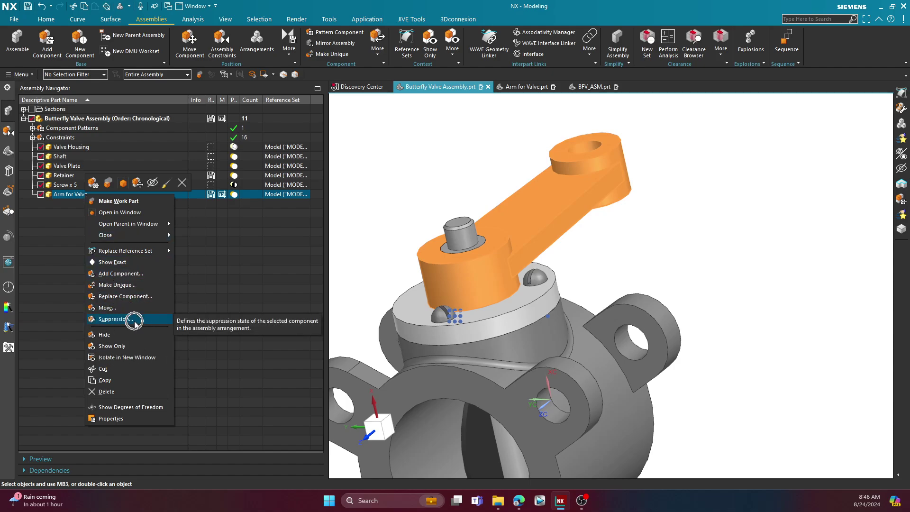
key("ctrl")
left_click(135, 320)
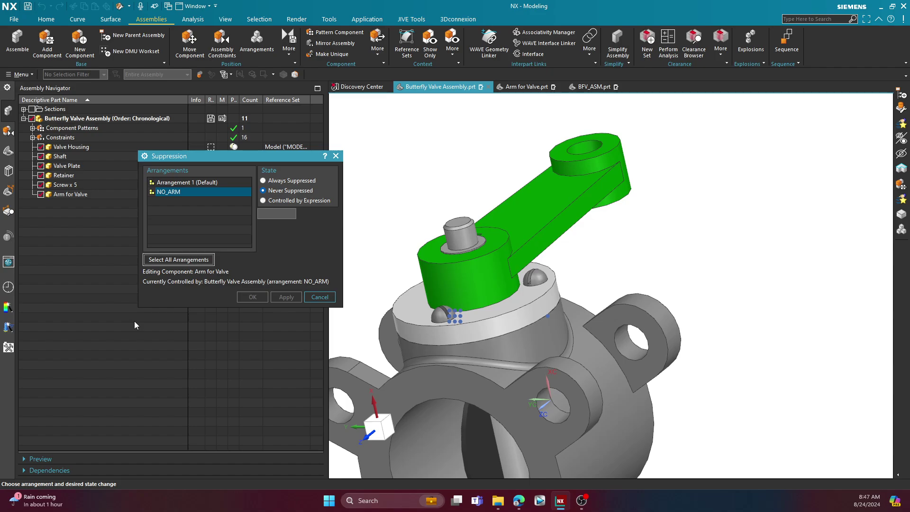
key("ctrl")
key("ctrl")
key("ctrl")
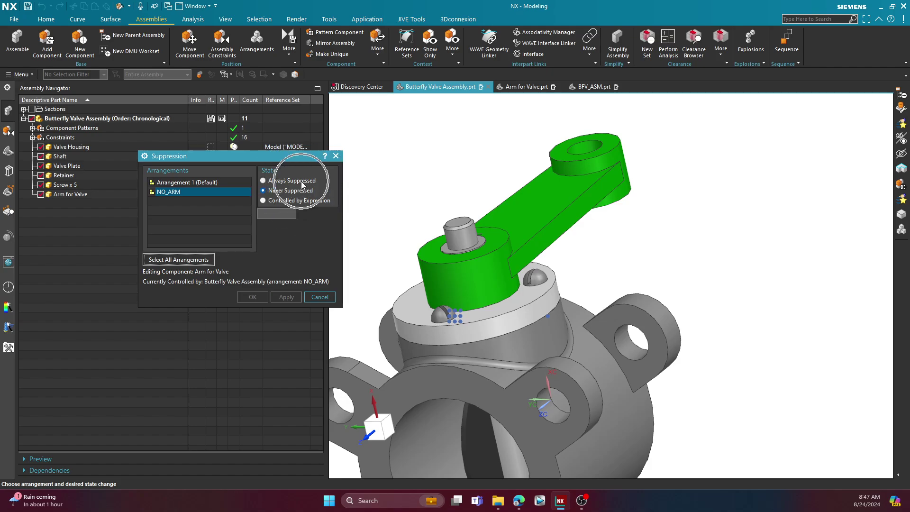
left_click(302, 182)
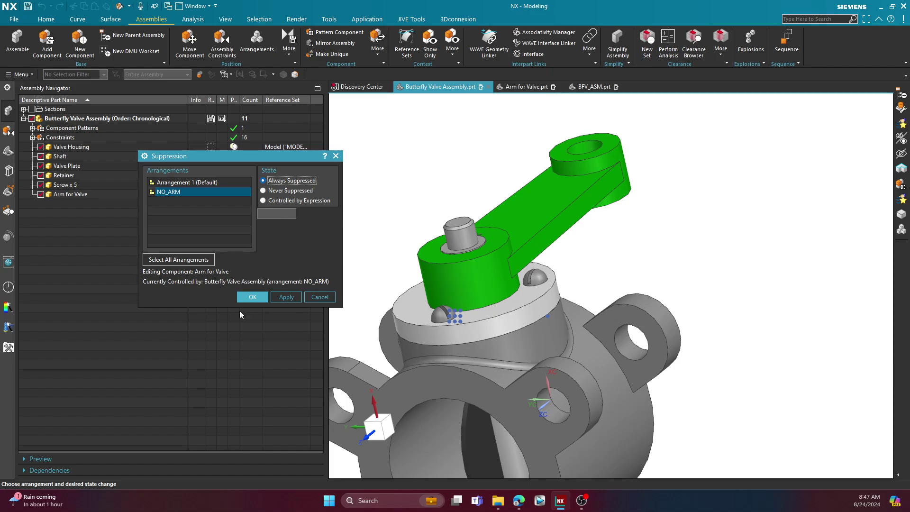
left_click(249, 298)
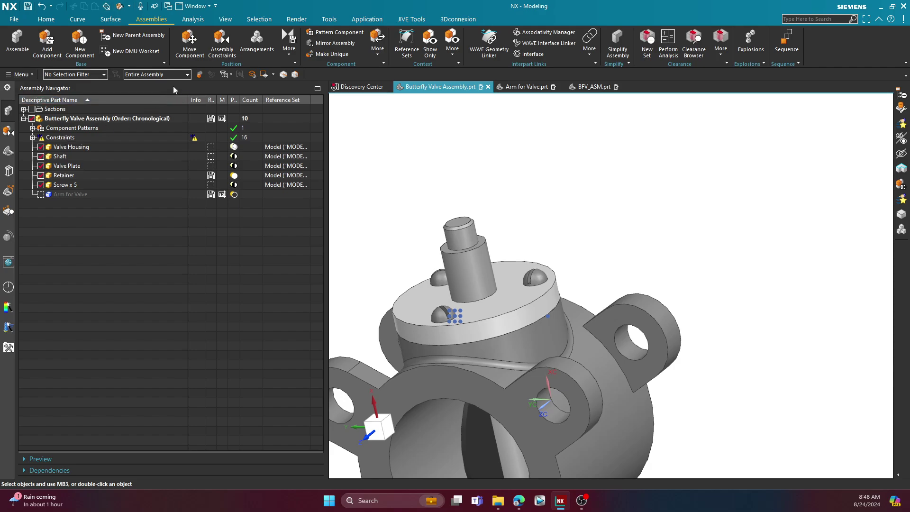
Make Arrangement 1 (Default) the active arrangement of the Butterfly Valve Assembly
left_click(257, 41)
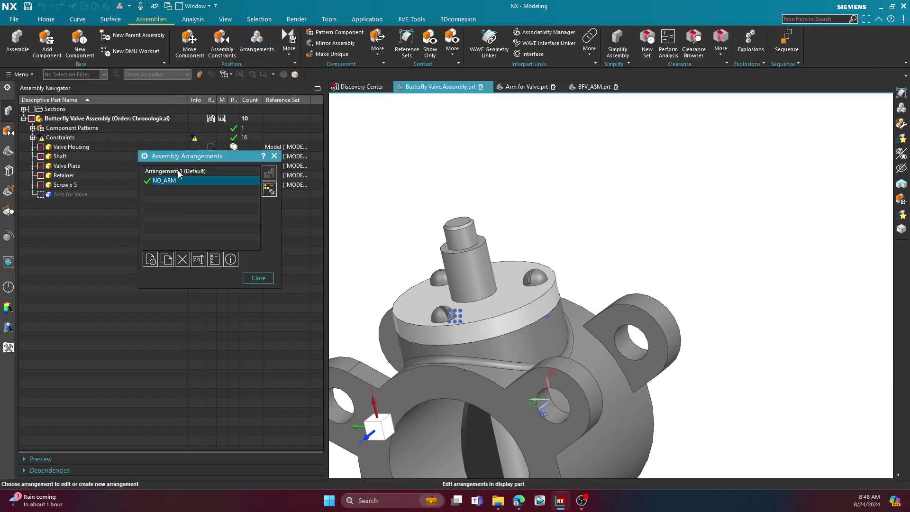
left_click(194, 172)
double_click(195, 171)
left_click(259, 279)
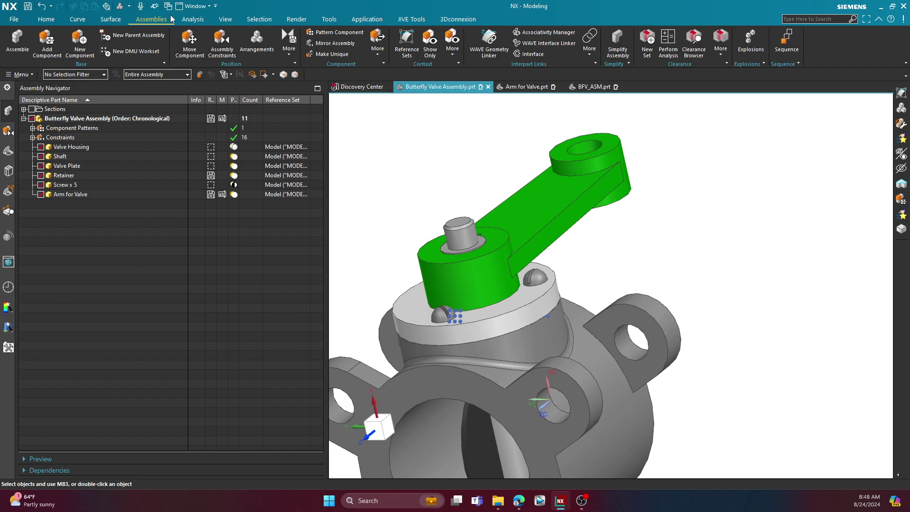
Create the parent assembly assembly1.prt from the JIVE Seed File Metric ASM template and switch its Butterfly Valve Assembly component to the NO_ARM arrangement
left_click(133, 36)
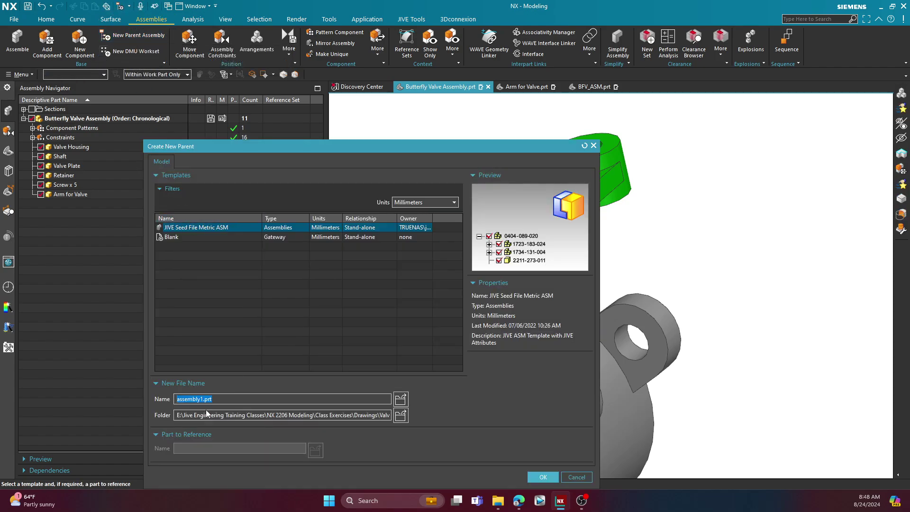
left_click(543, 477)
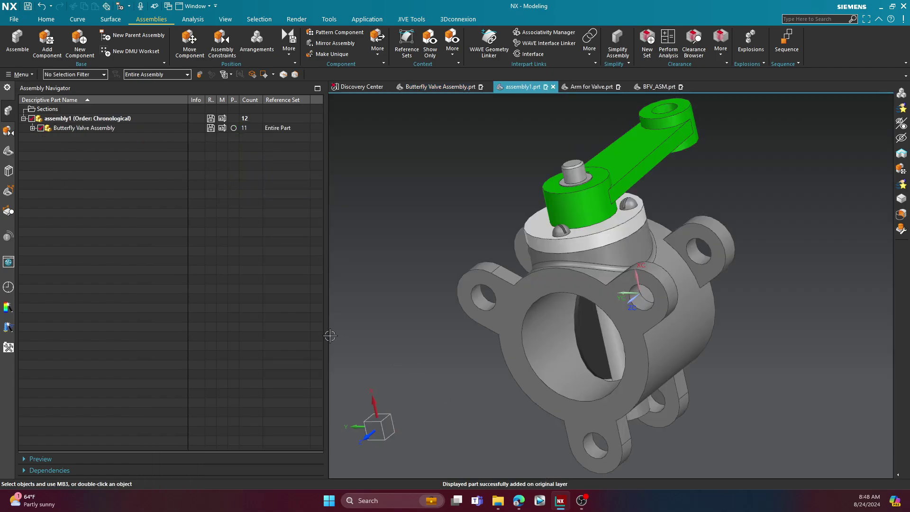
right_click(105, 130)
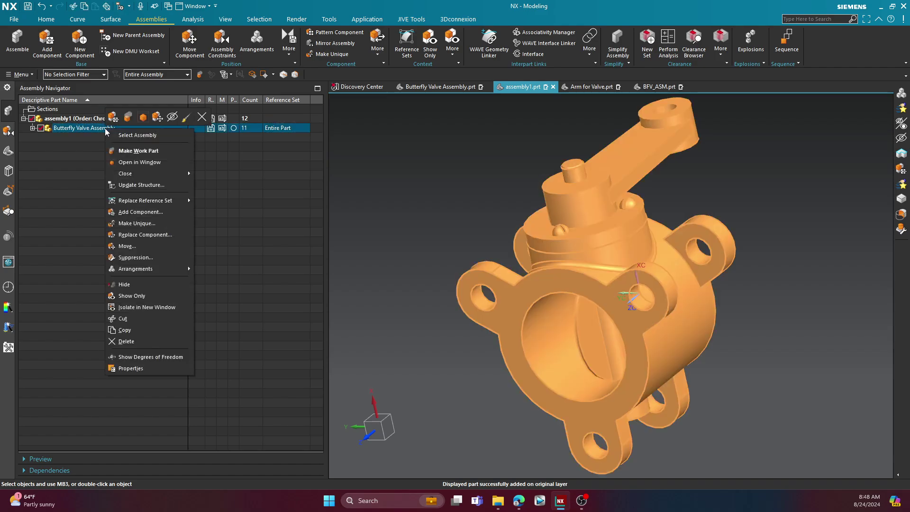
mouse_move(164, 274)
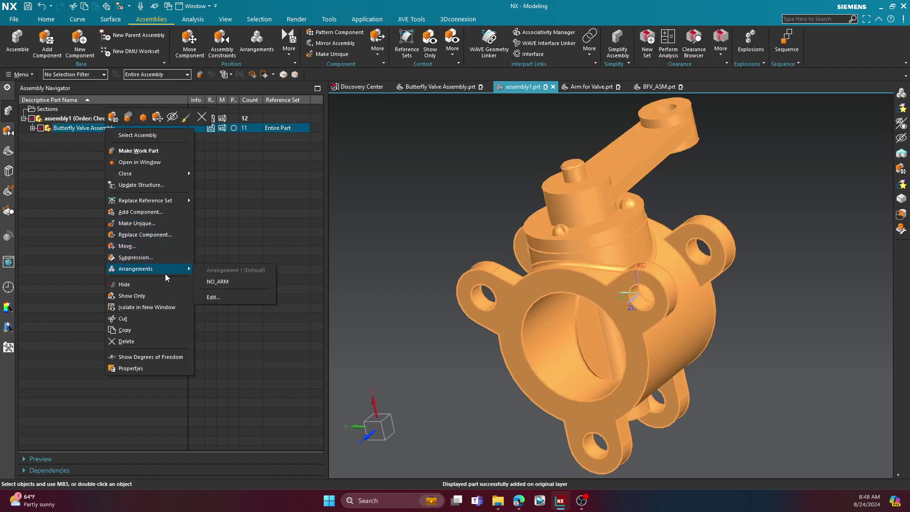
left_click(223, 282)
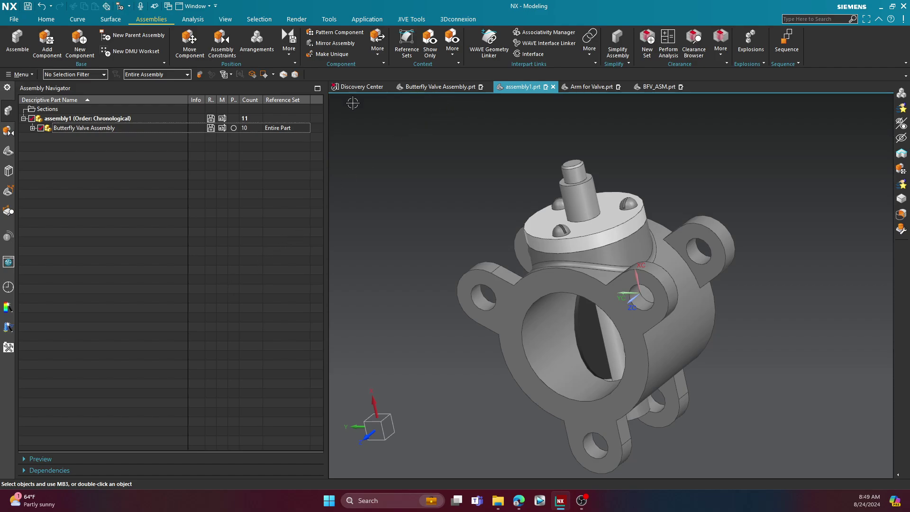
Expand the Butterfly Valve Assembly's components in assembly1 and switch the subassembly back to Arrangement 1 (Default)
mouse_move(437, 88)
left_click(34, 128)
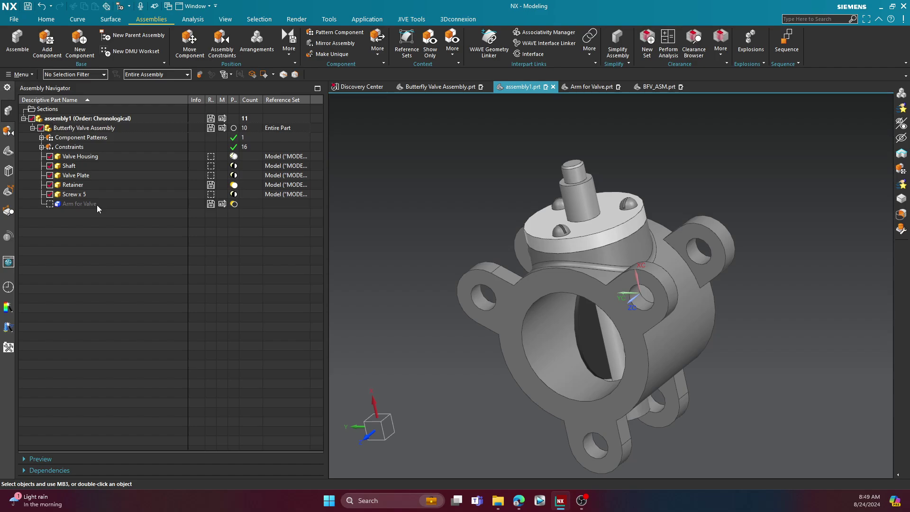
right_click(102, 132)
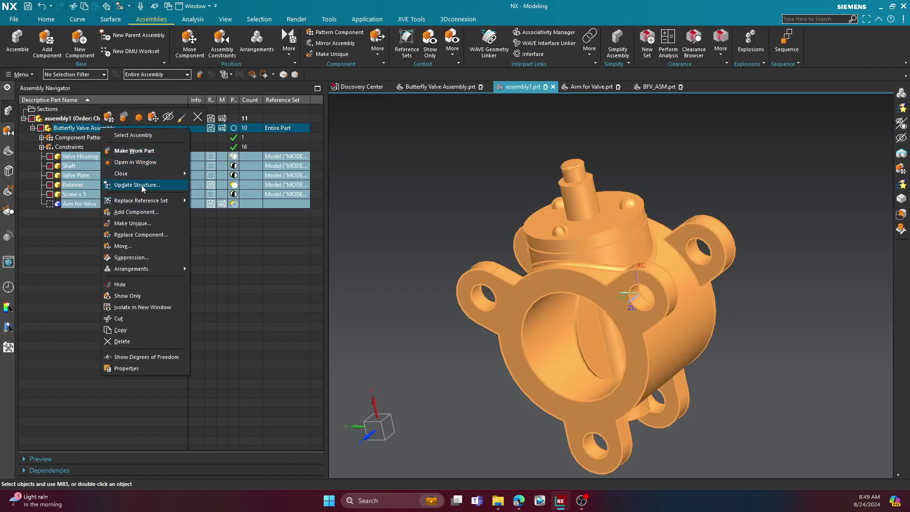
mouse_move(155, 269)
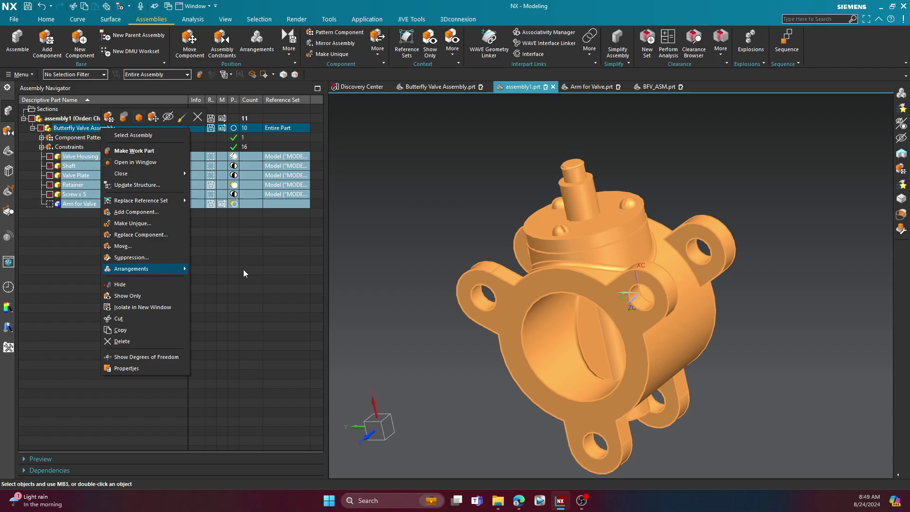
left_click(243, 269)
Within assembly1, replace the Arm for Valve component's reference set with SKETCH
left_click(100, 204)
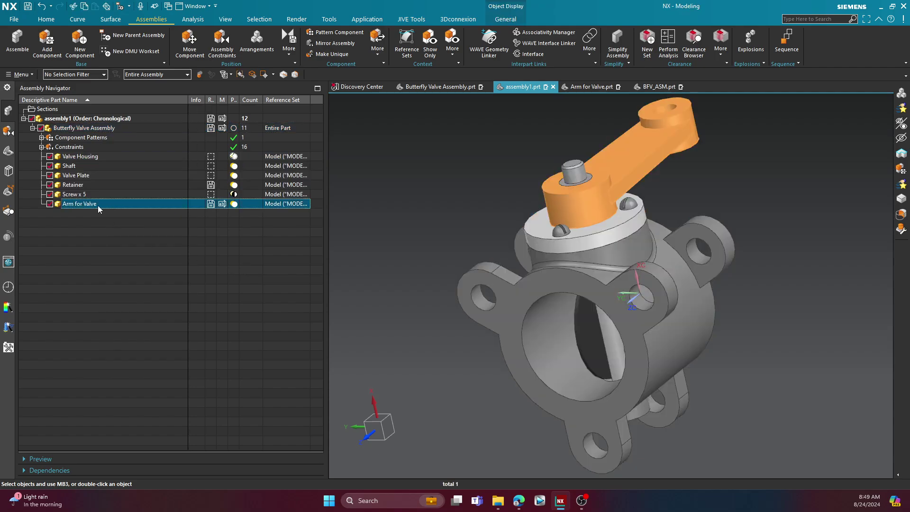
right_click(81, 205)
mouse_move(130, 264)
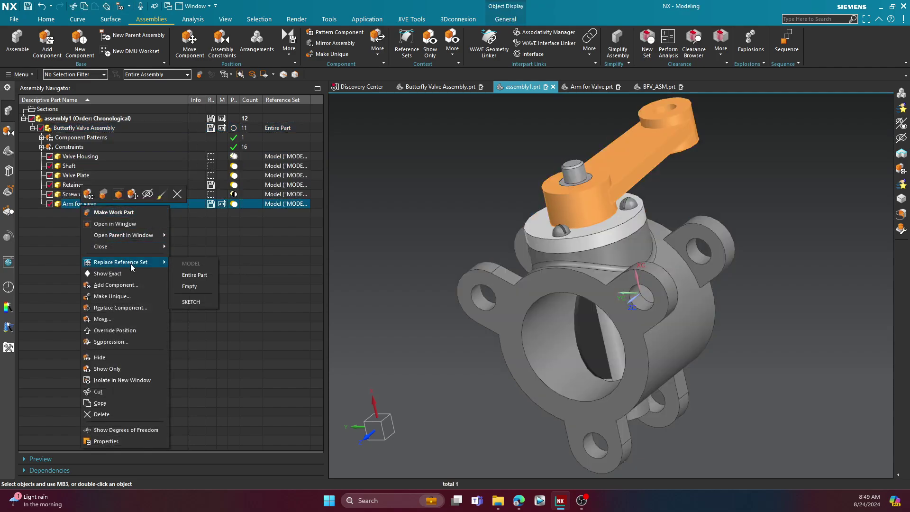
left_click(197, 301)
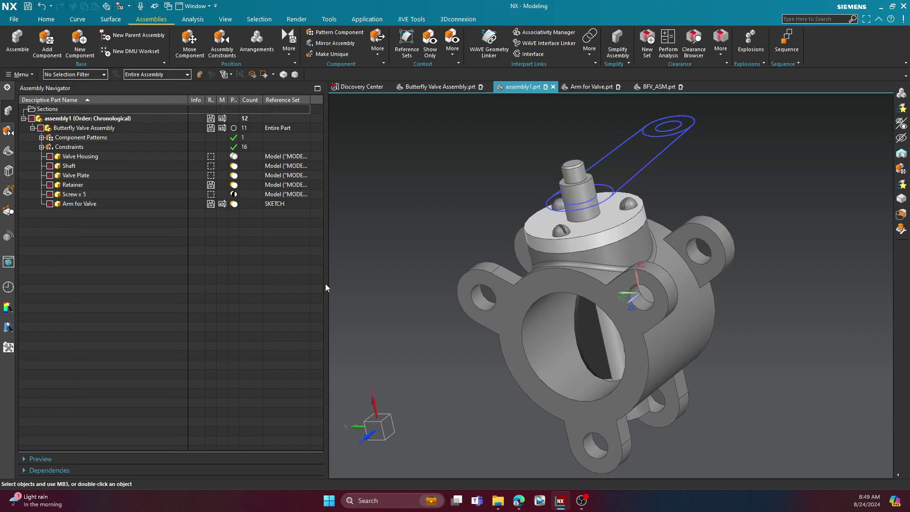